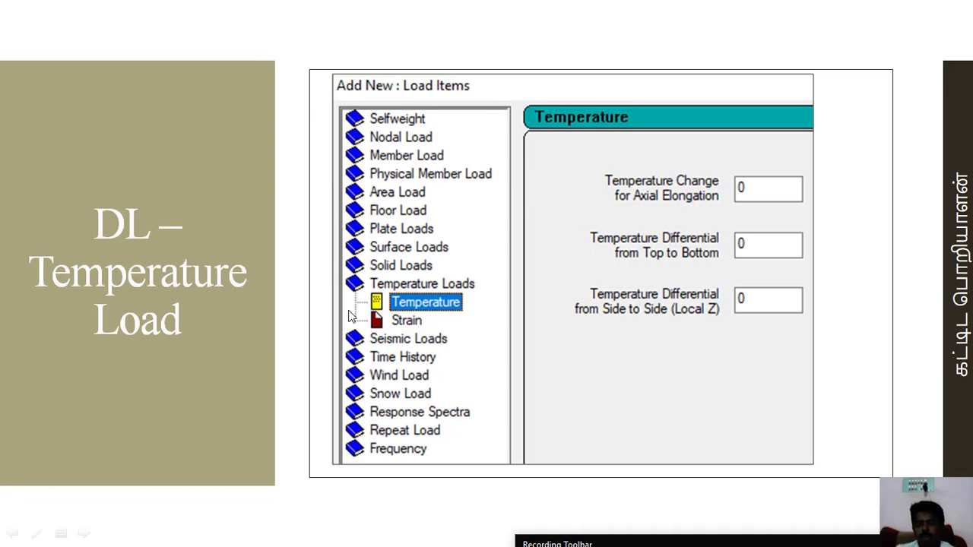
click(416, 355)
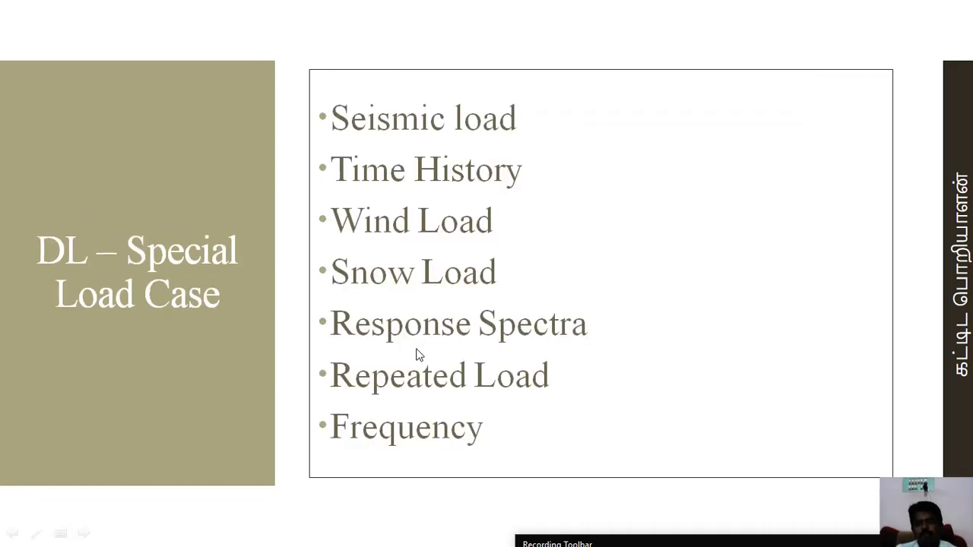
key(Left)
click(417, 355)
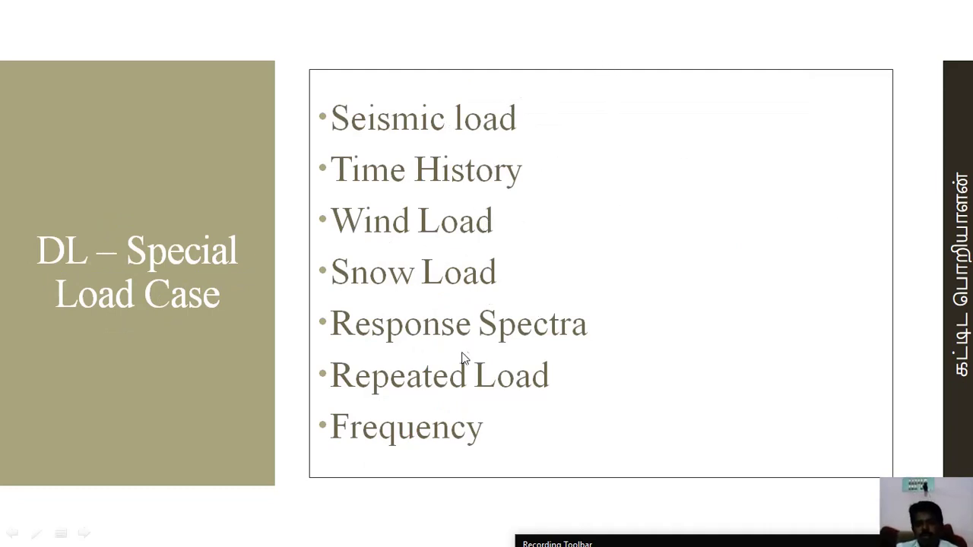
click(538, 311)
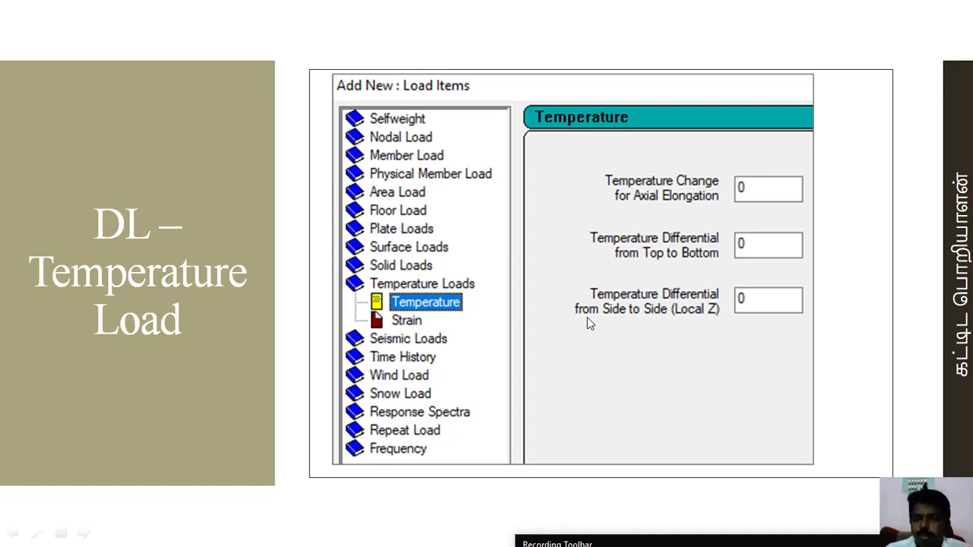
click(496, 326)
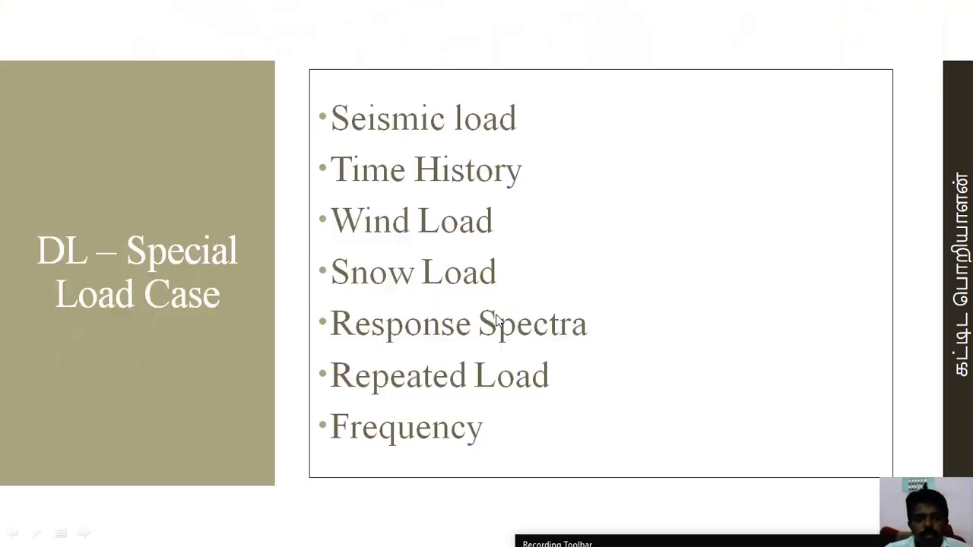
key(Left)
key(Left)
key(Left)
key(Left)
key(Left)
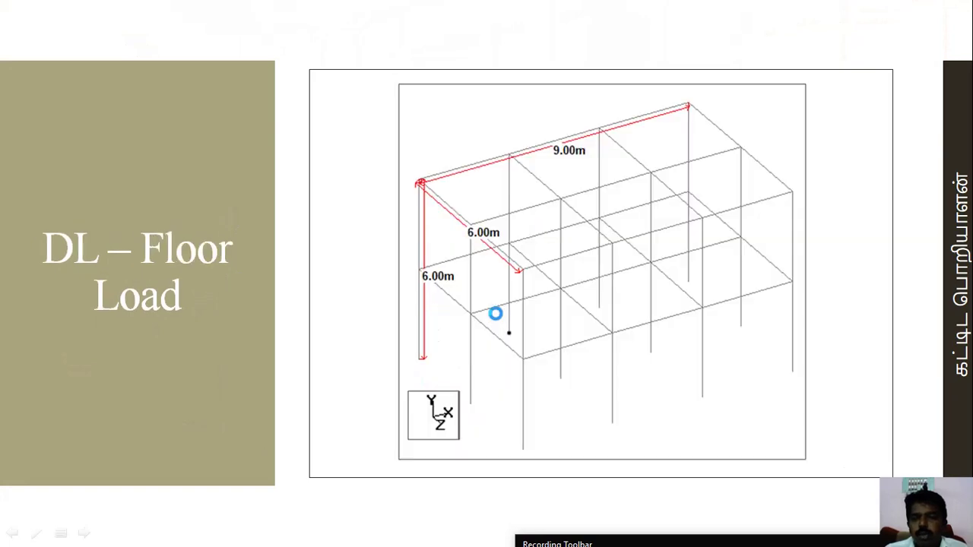
key(Left)
key(Left)
key(Left)
key(Left)
key(Left)
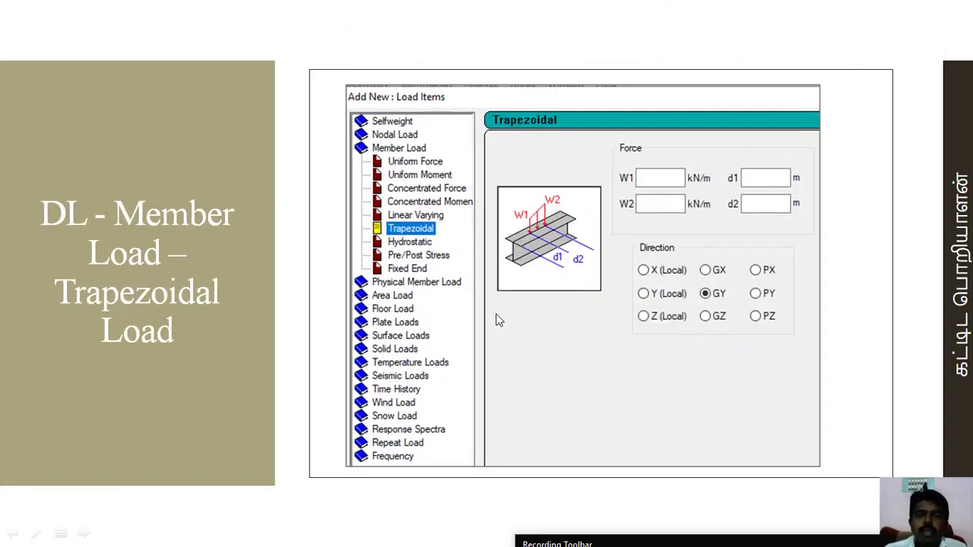
key(Left)
key(Left)
key(Left)
key(Left)
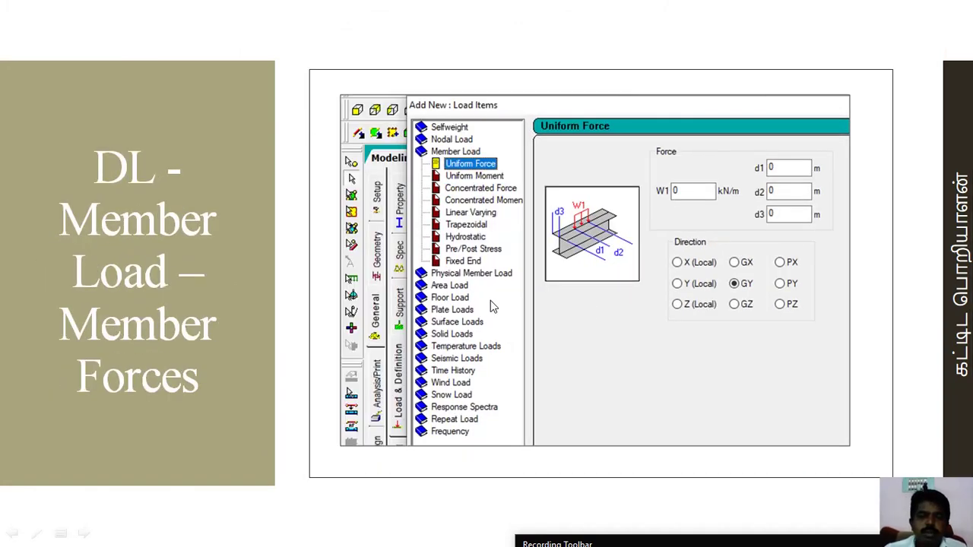
key(Left)
key(Left)
key(Left)
key(Left)
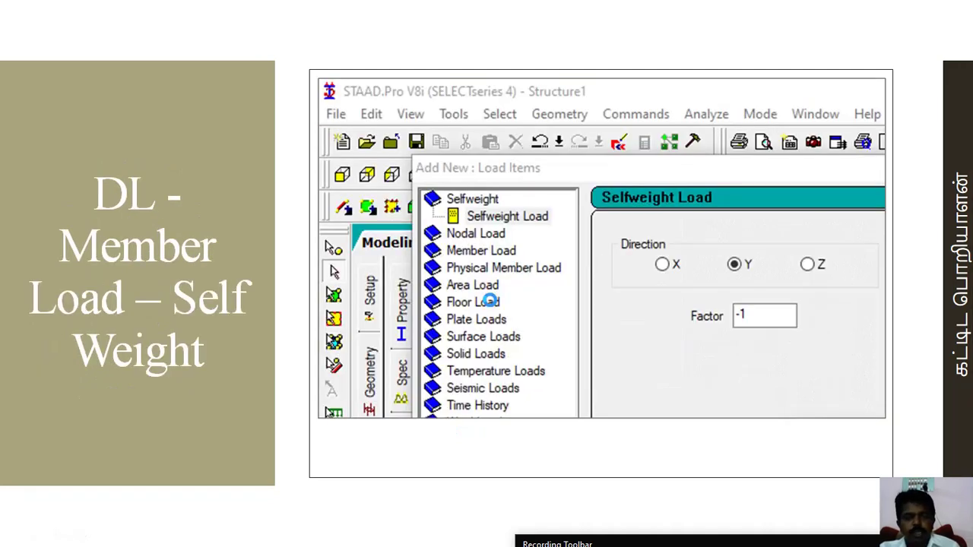
key(Left)
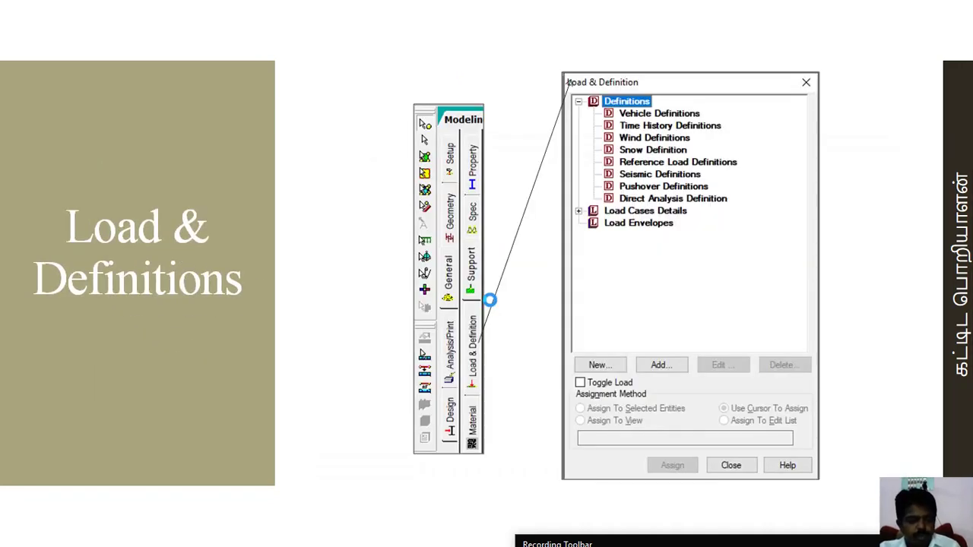
Switch to STAAD.Pro, look through the setup, geometry and support pages, and open the structure's Load & Definition settings.
key(alt+Tab)
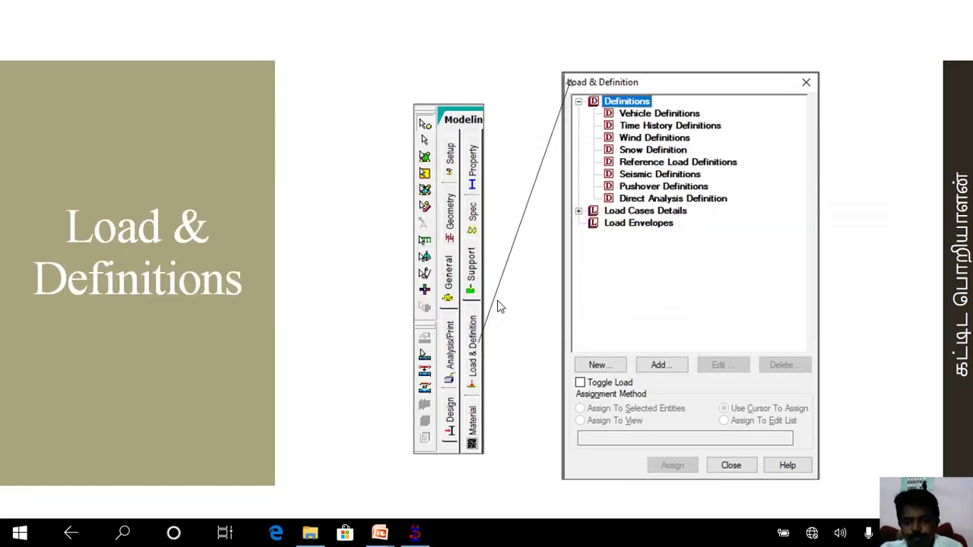
key(alt+Tab)
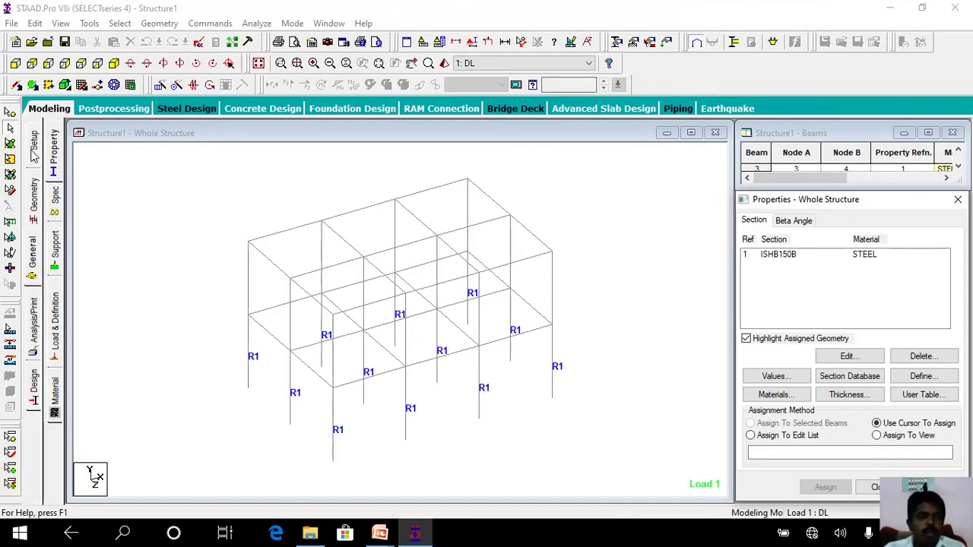
click(34, 154)
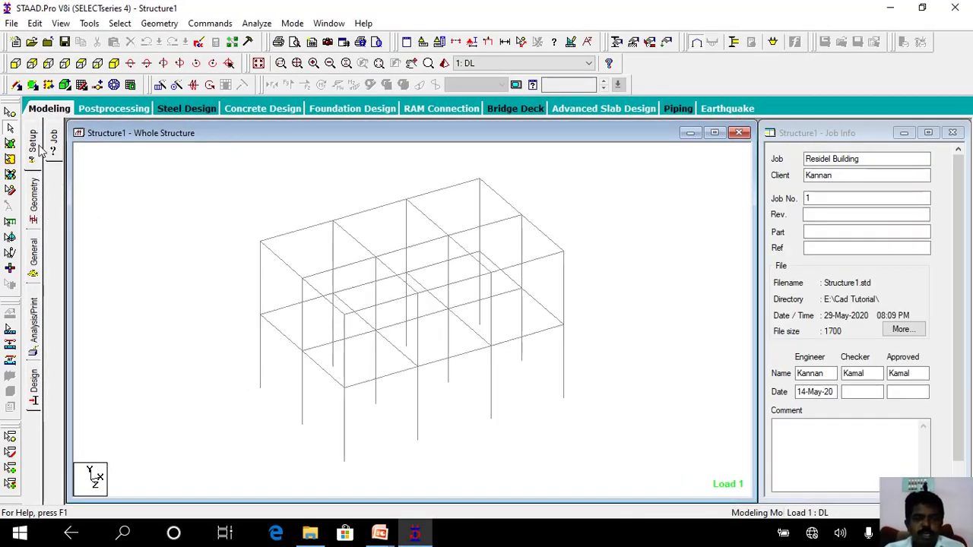
click(34, 209)
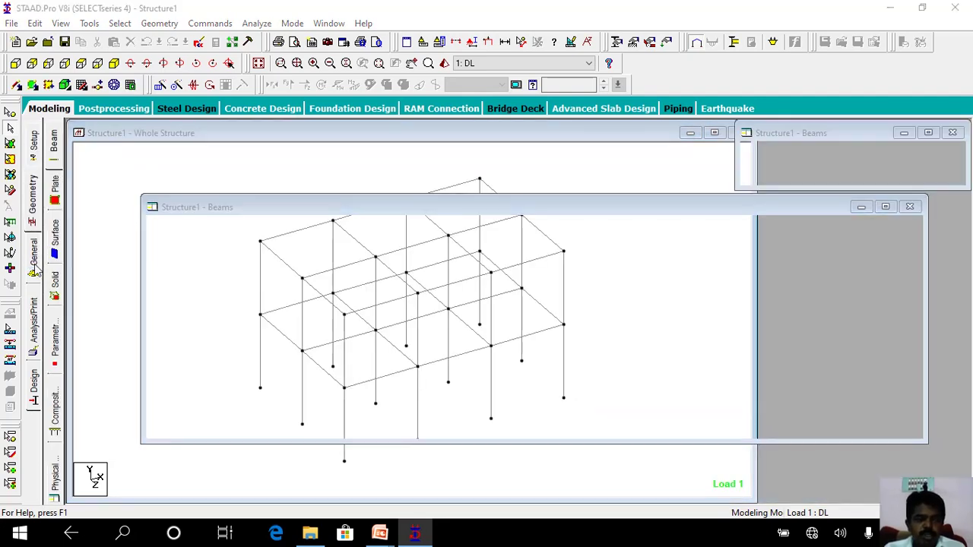
click(35, 267)
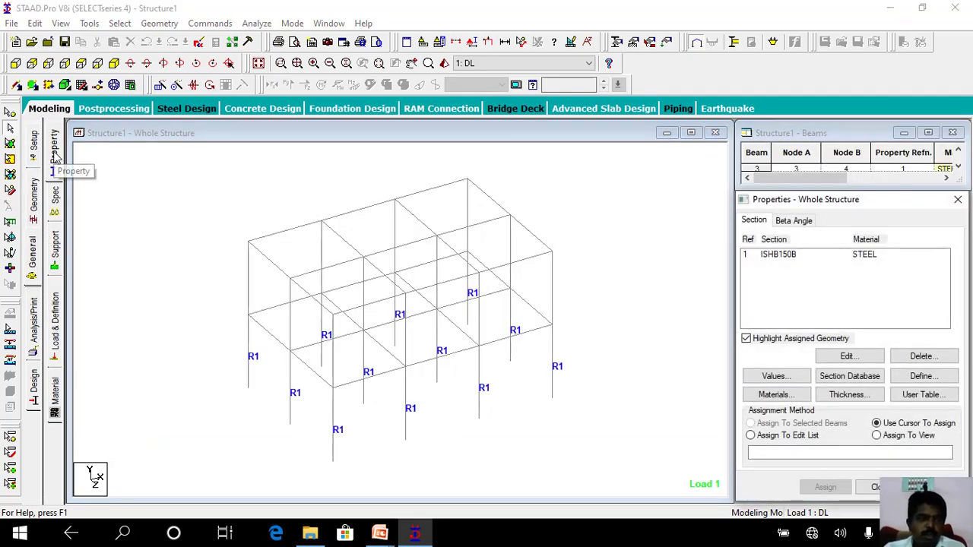
click(55, 251)
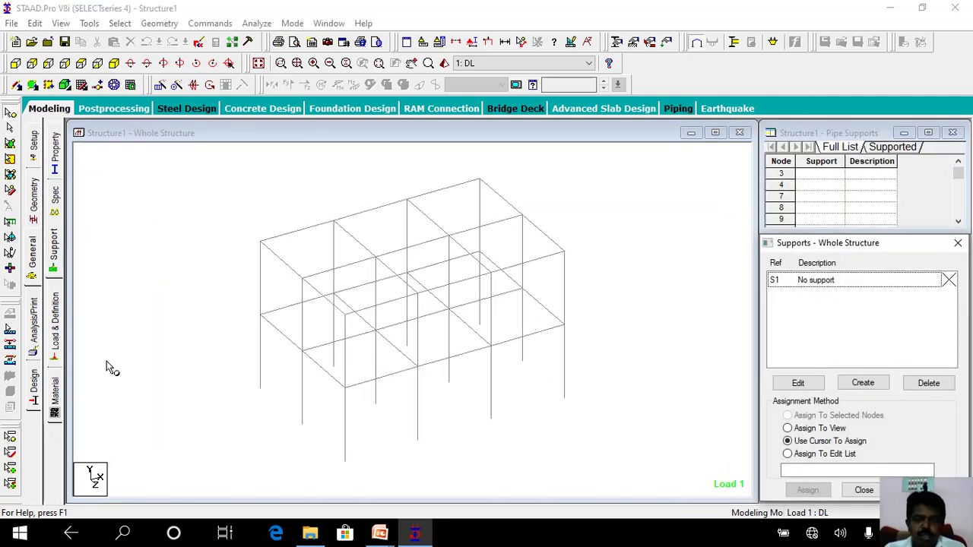
click(57, 336)
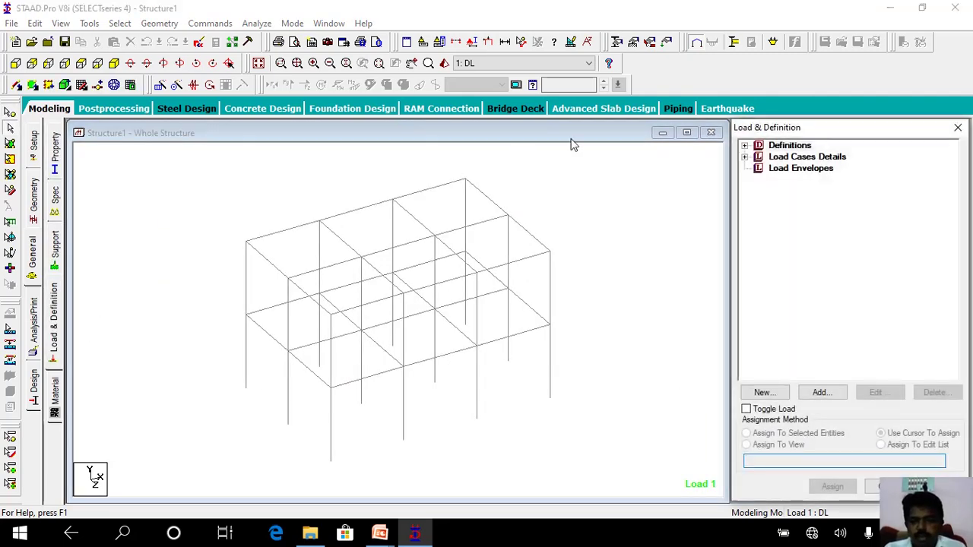
Expand the load definitions and load case details, and delete the existing load case 1: DL.
click(745, 157)
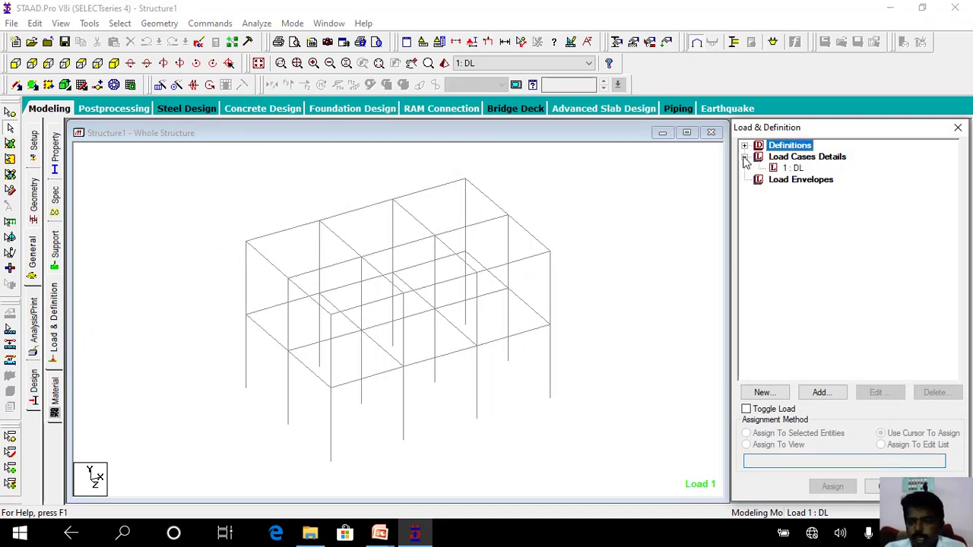
click(783, 168)
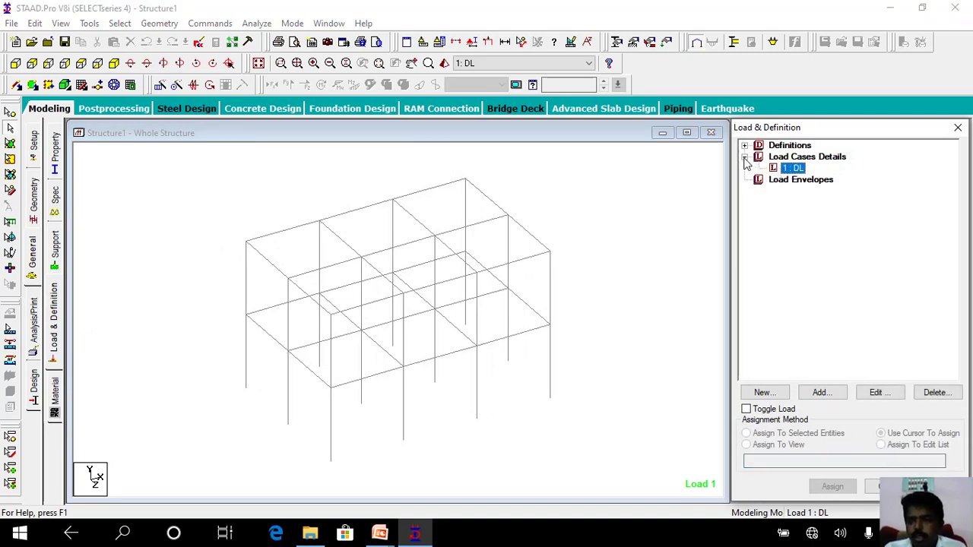
click(745, 157)
click(745, 158)
click(745, 145)
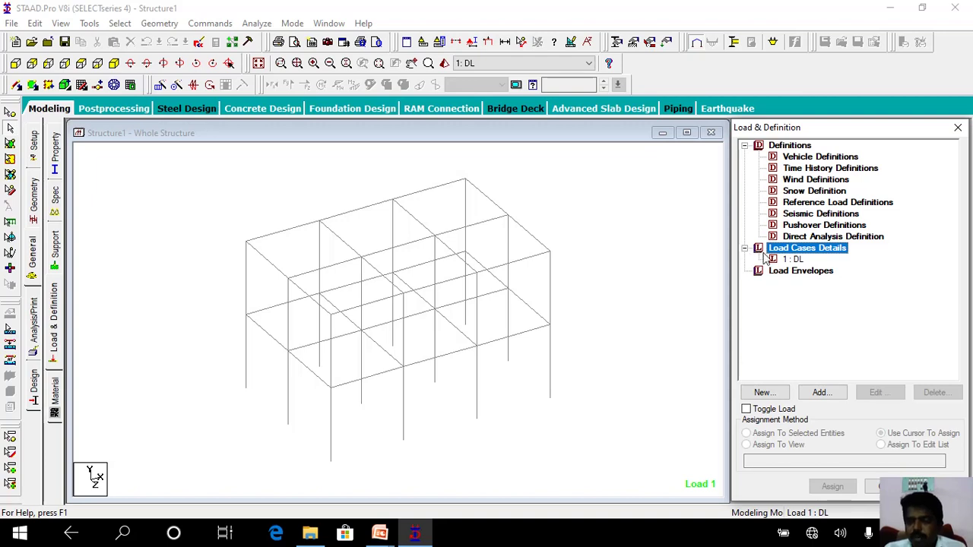
click(799, 260)
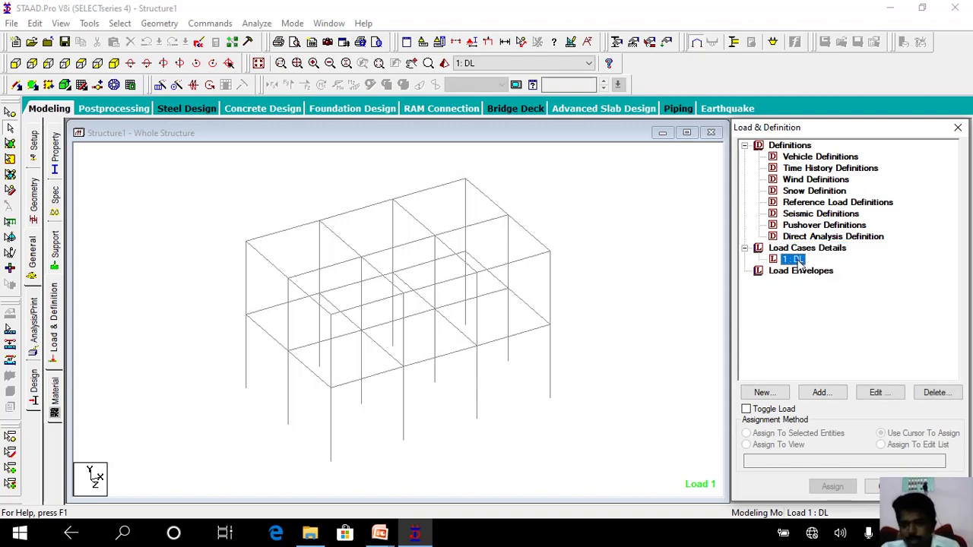
key(Delete)
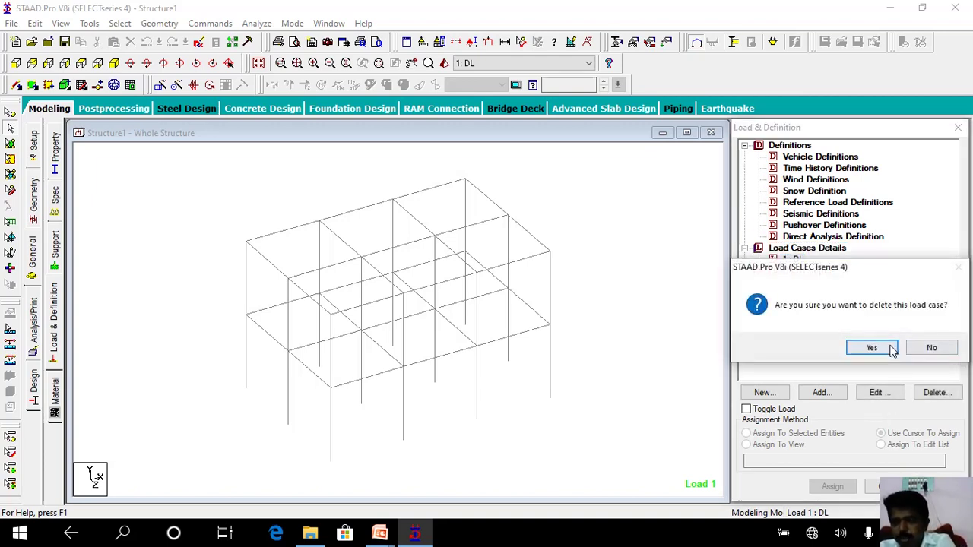
key(Return)
Start a new primary load case under Load Cases Details and save the modified structure file.
click(798, 249)
click(826, 393)
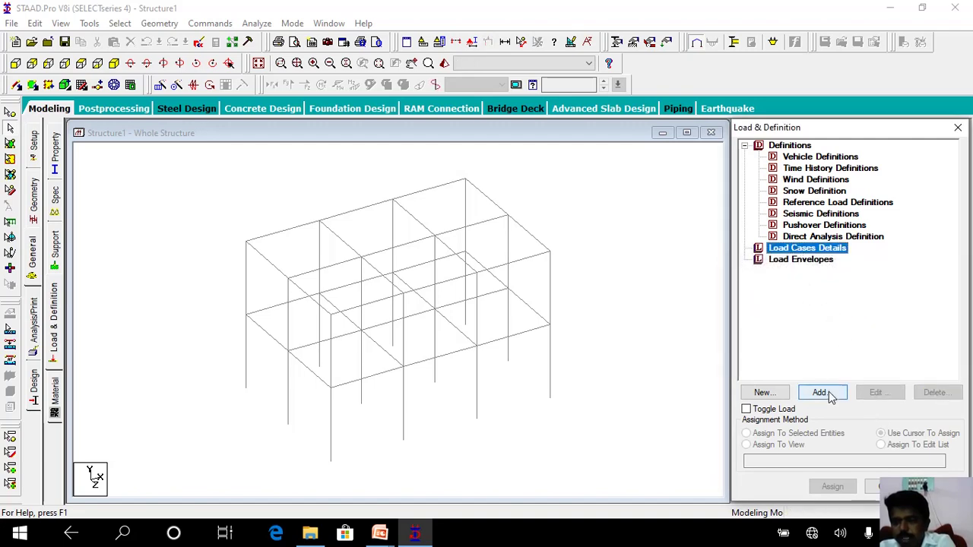
click(820, 392)
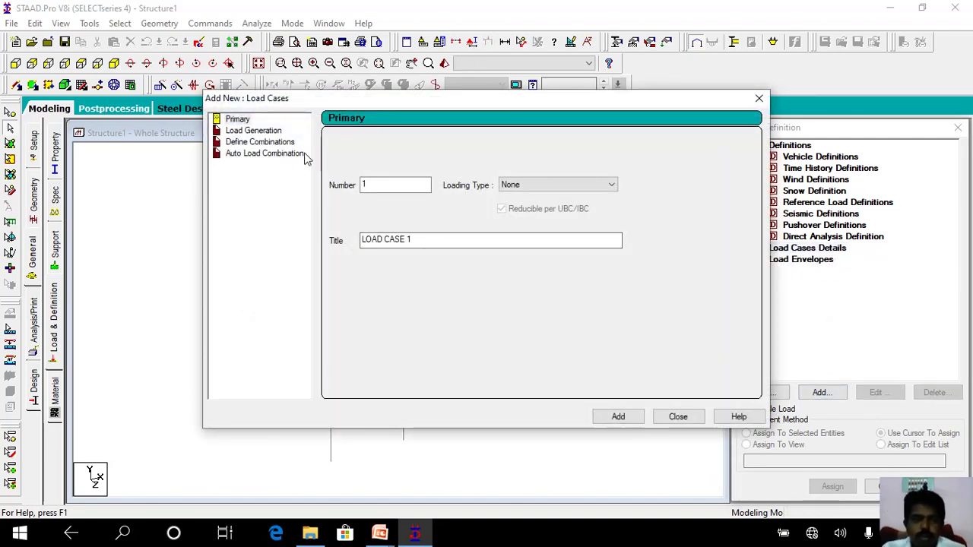
click(236, 122)
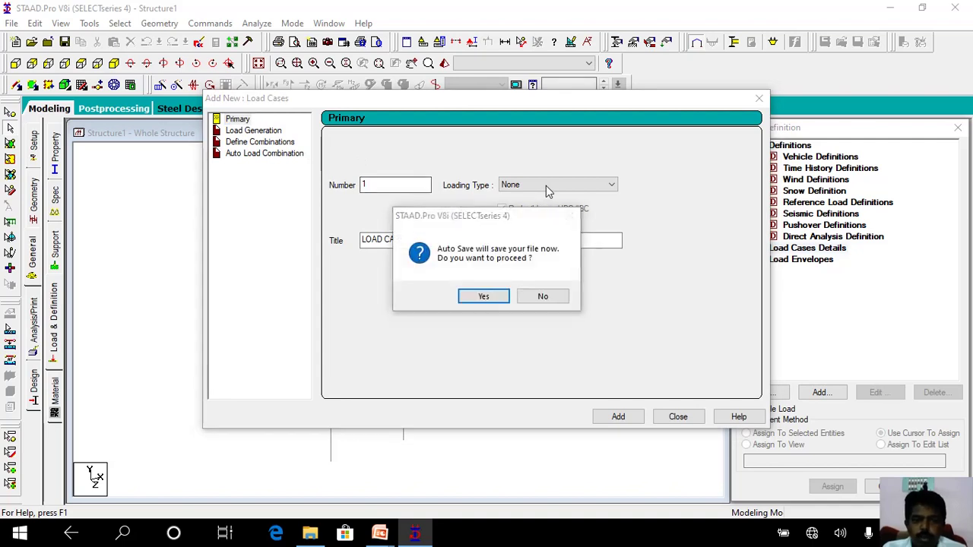
click(486, 298)
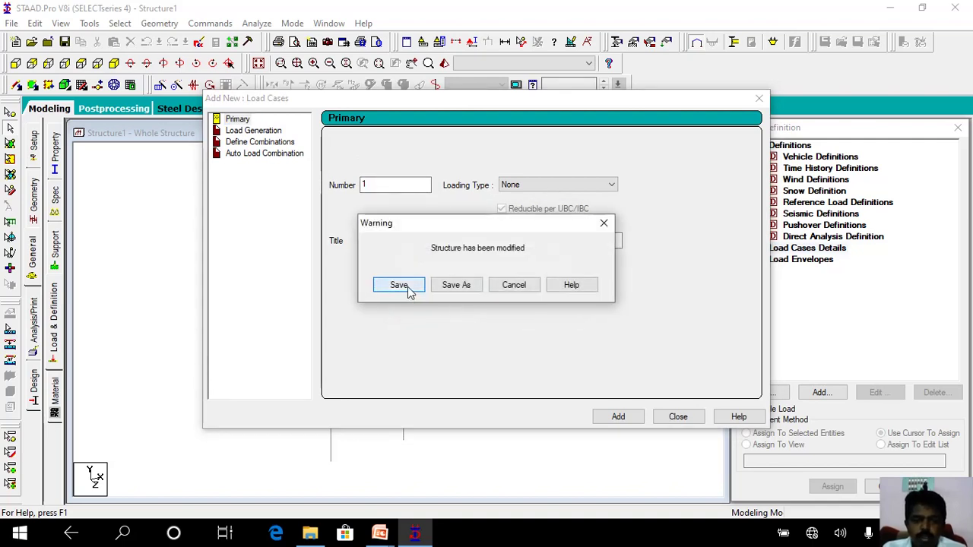
click(408, 288)
Add primary load case 1 with loading type Dead and title DL, and finish adding load cases.
click(525, 186)
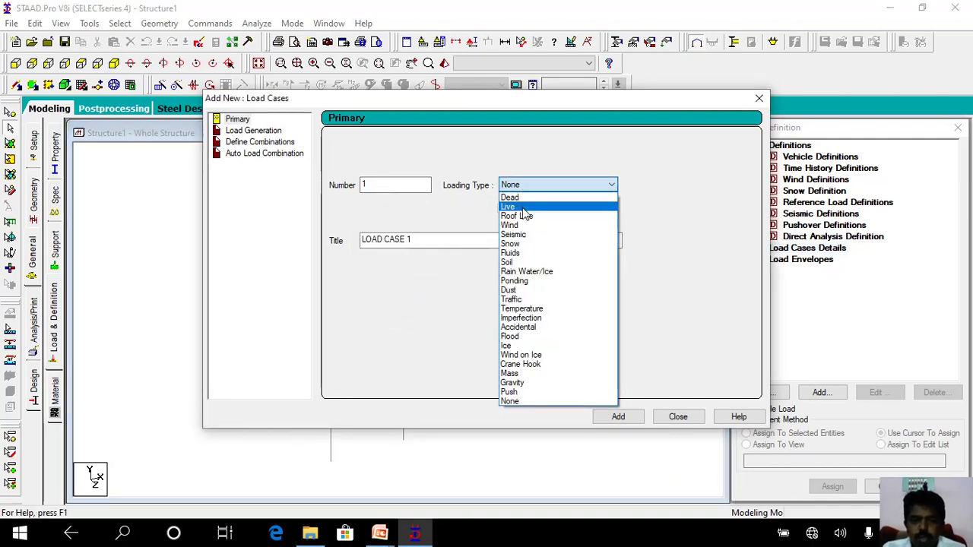
click(509, 198)
drag(424, 239, 337, 250)
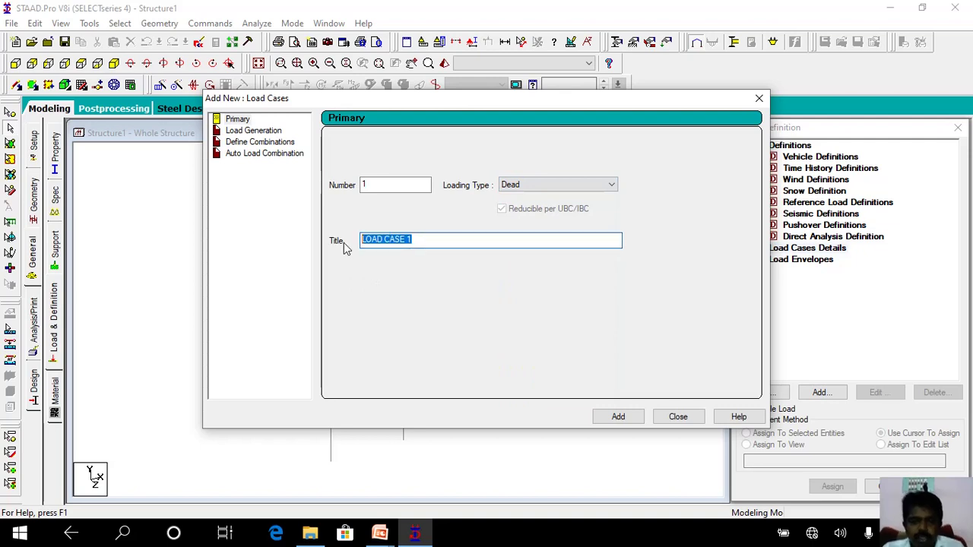
text(DL)
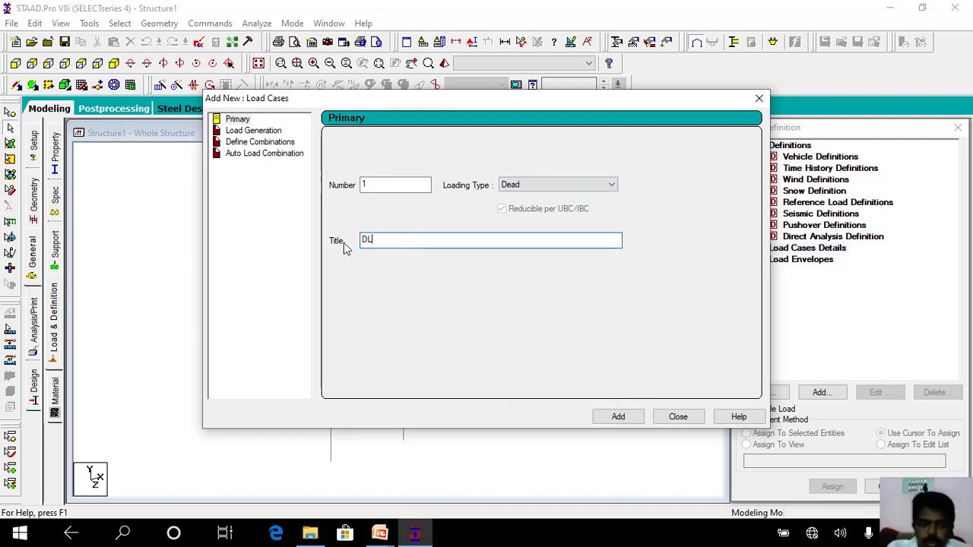
click(622, 419)
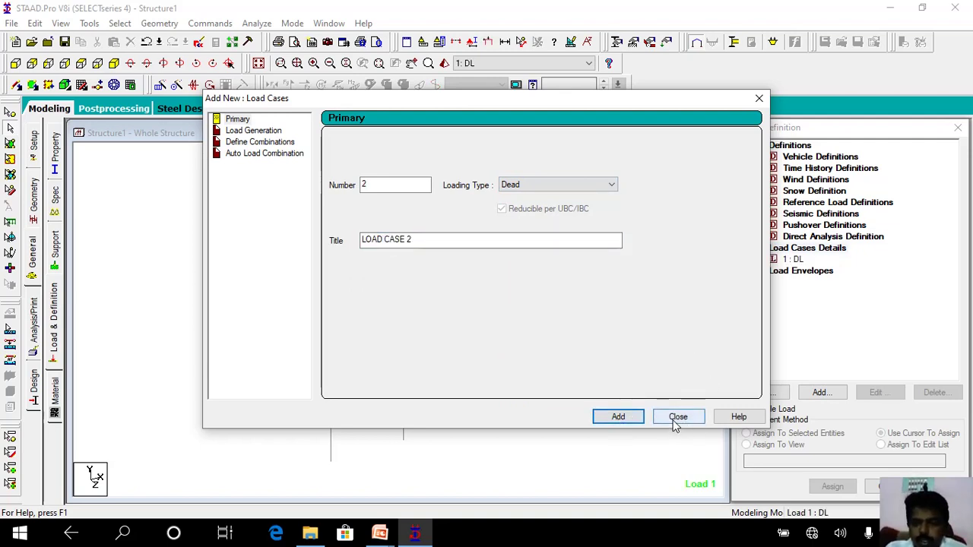
click(677, 418)
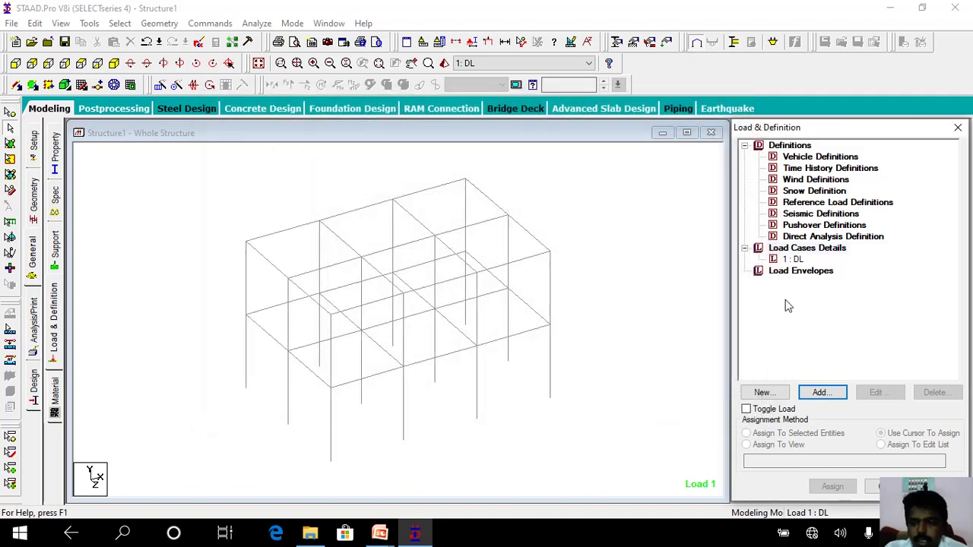
Open the load items for load case 1: DL and look through the selfweight, nodal load and member load options.
click(795, 261)
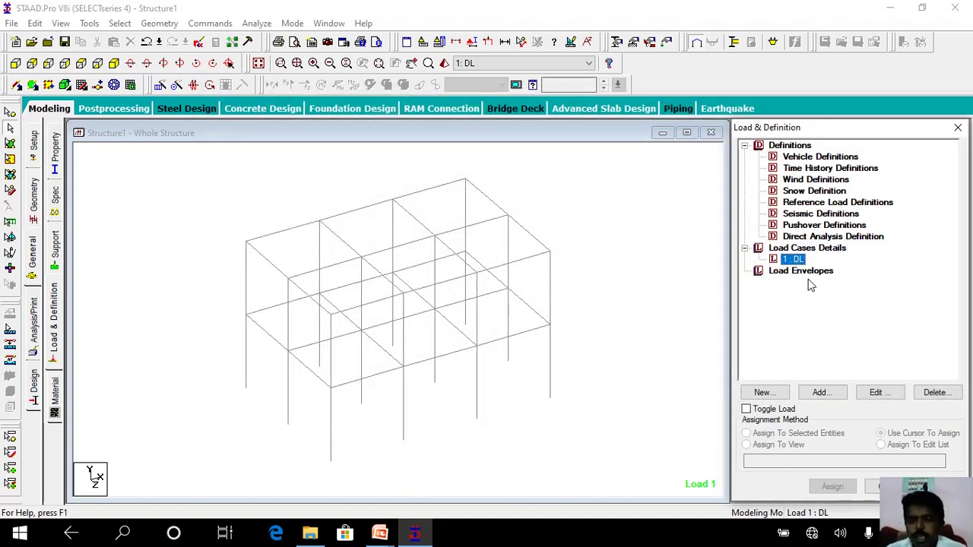
click(821, 392)
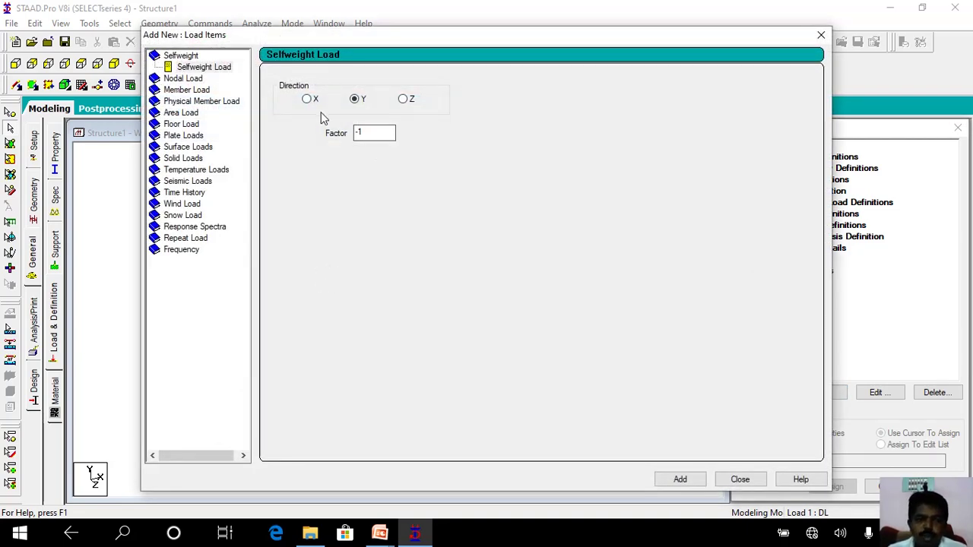
click(179, 79)
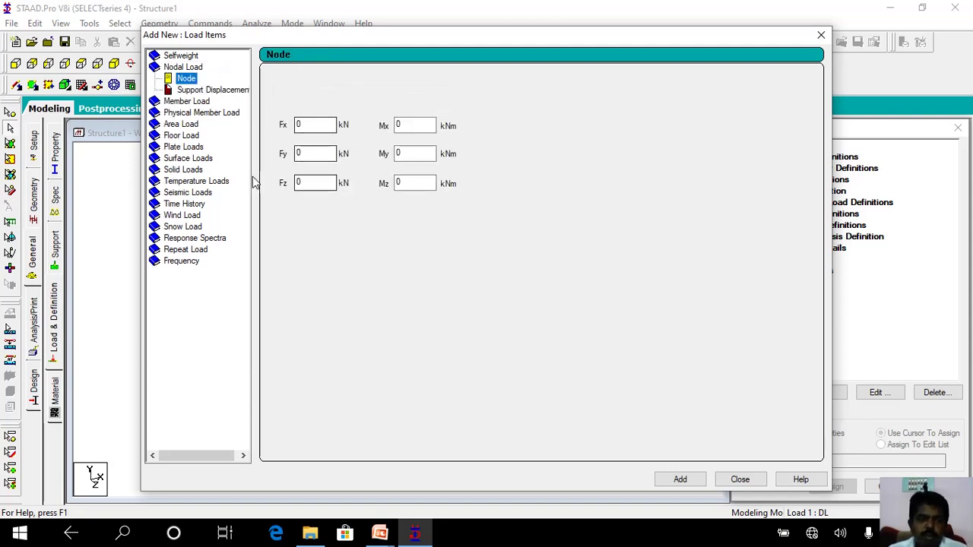
click(204, 89)
click(200, 100)
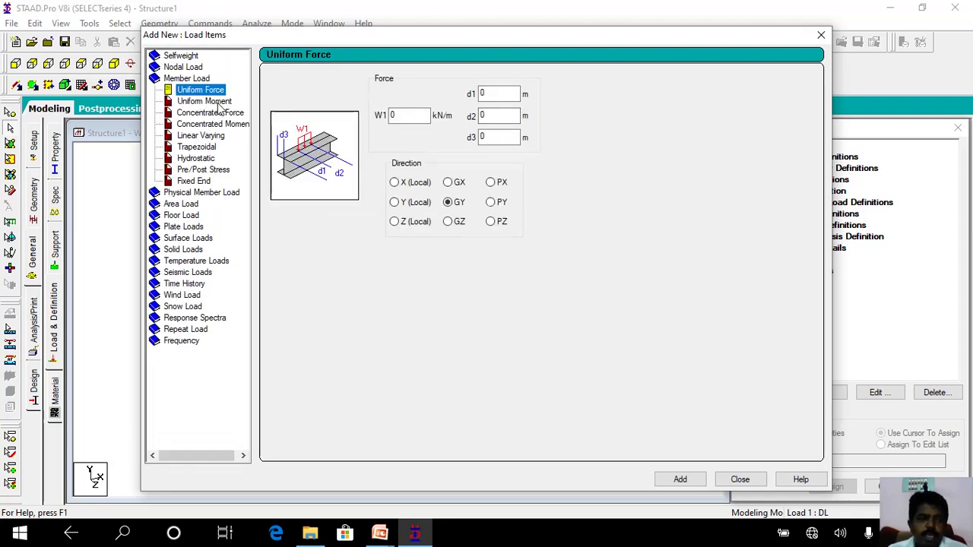
click(217, 103)
click(220, 113)
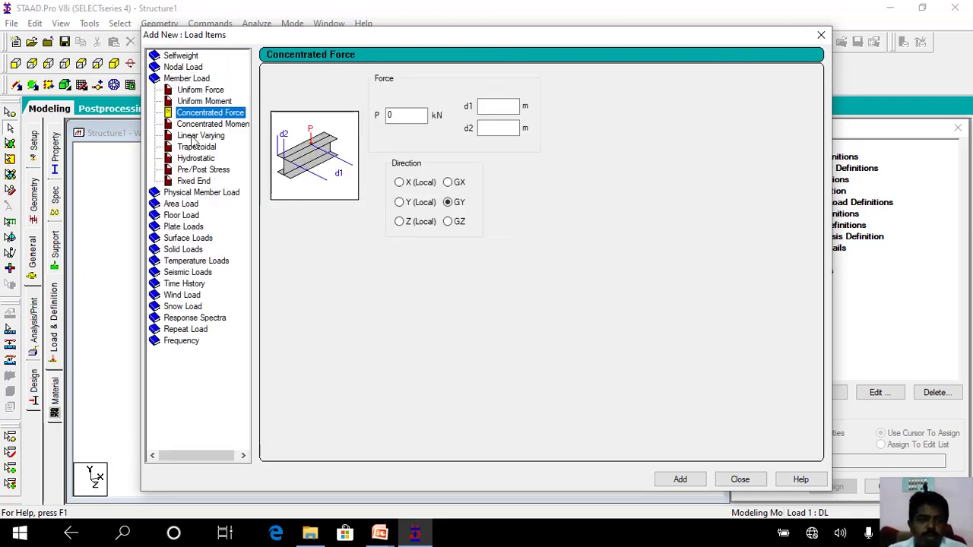
Examine the physical member load, area load and floor load settings.
click(195, 195)
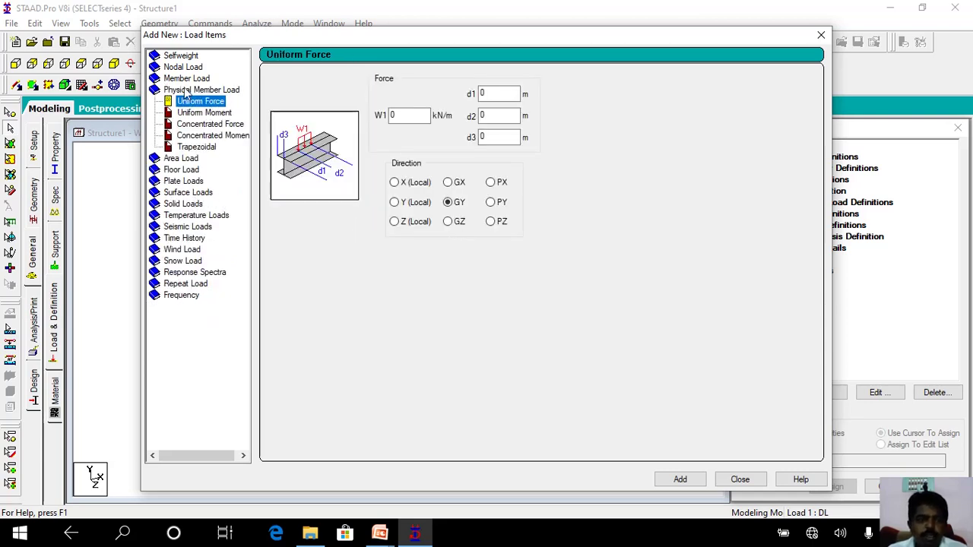
click(180, 159)
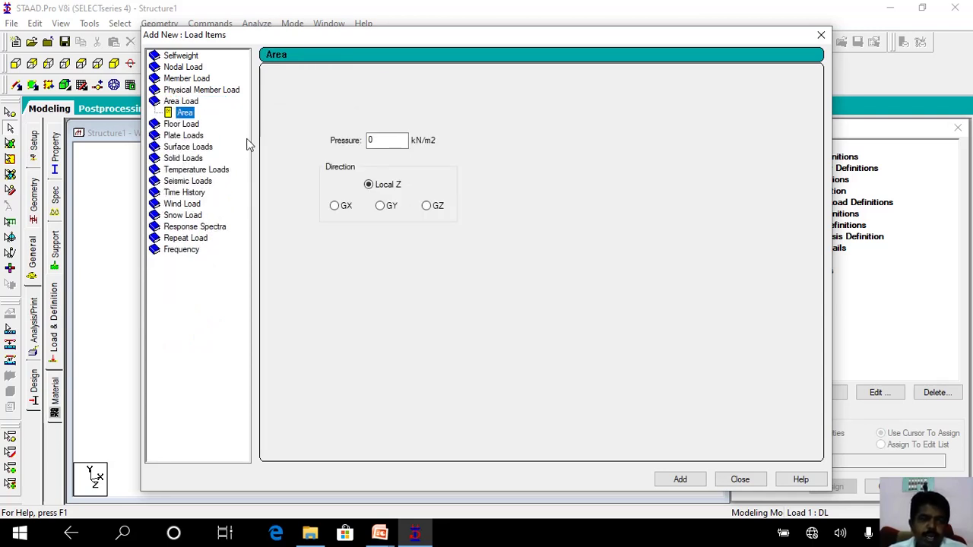
click(193, 125)
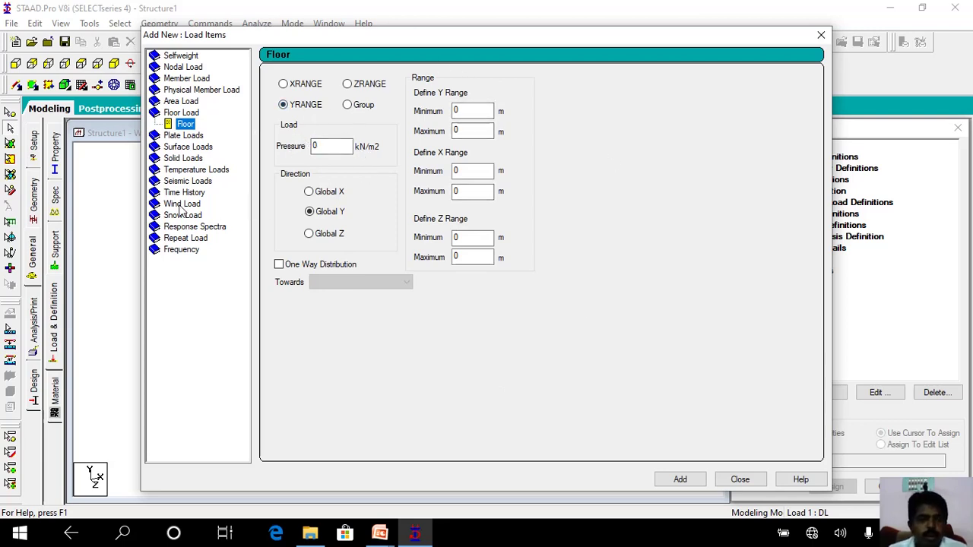
Examine the plate load types: full plate pressure, concentrated, partial plate pressure, trapezoidal and hydrostatic.
click(183, 135)
click(186, 136)
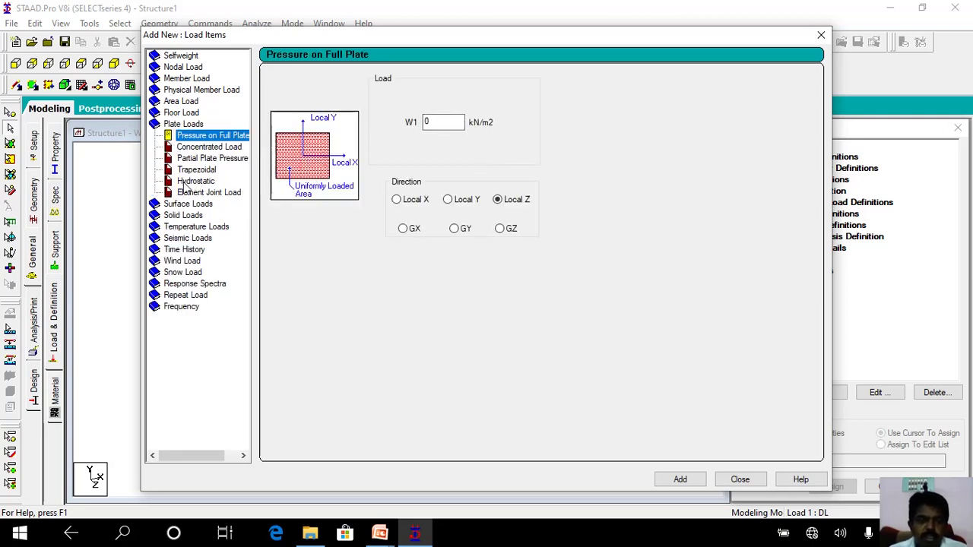
click(186, 147)
click(186, 158)
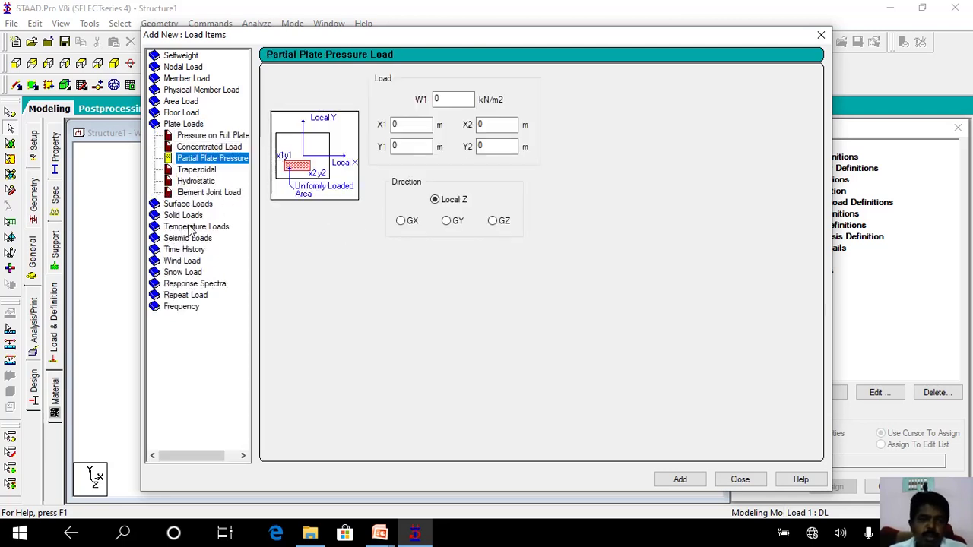
click(197, 171)
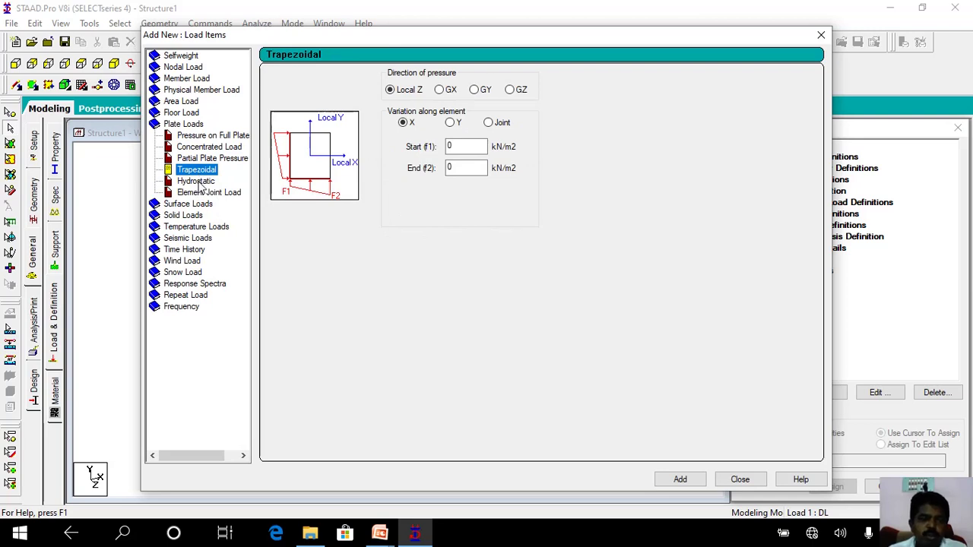
click(198, 182)
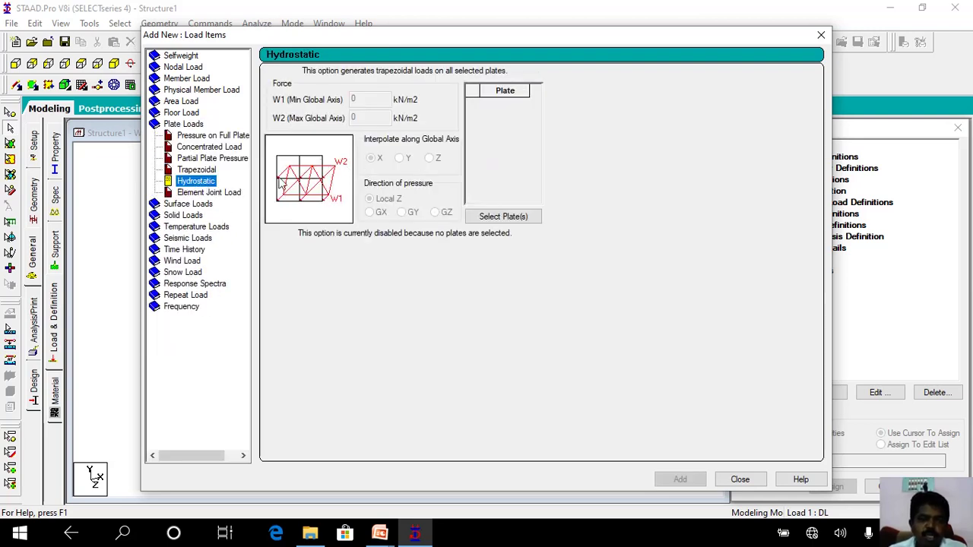
click(205, 172)
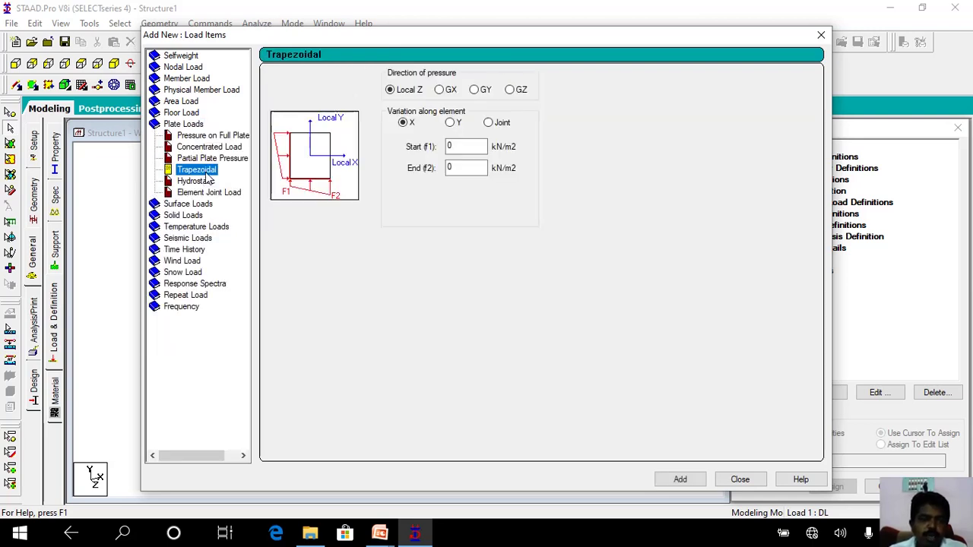
Look through the surface, solid pressure, temperature and seismic load settings.
click(178, 206)
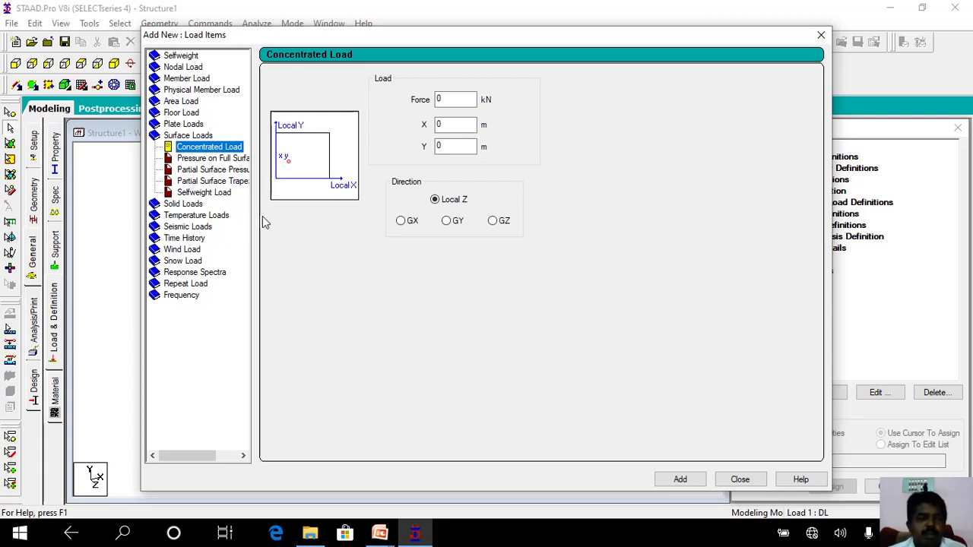
click(191, 204)
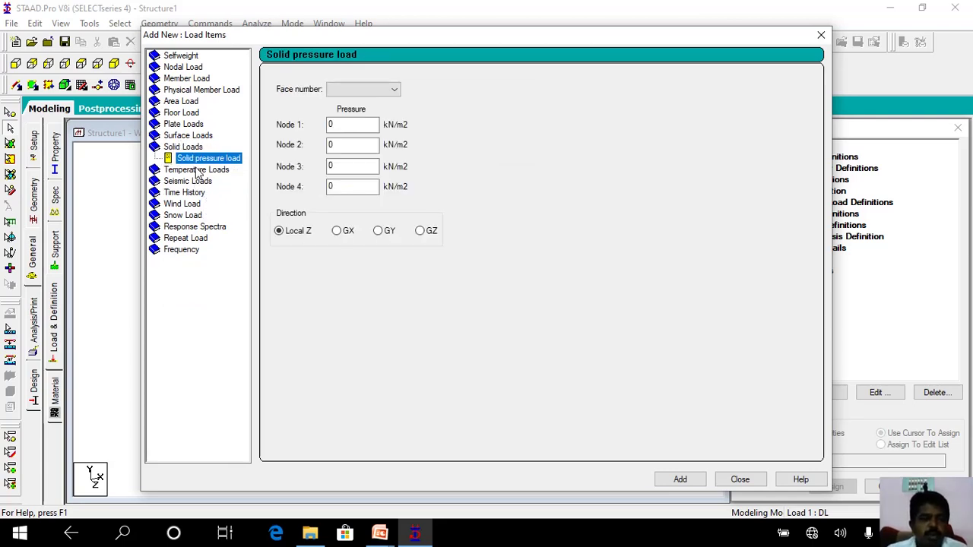
click(199, 171)
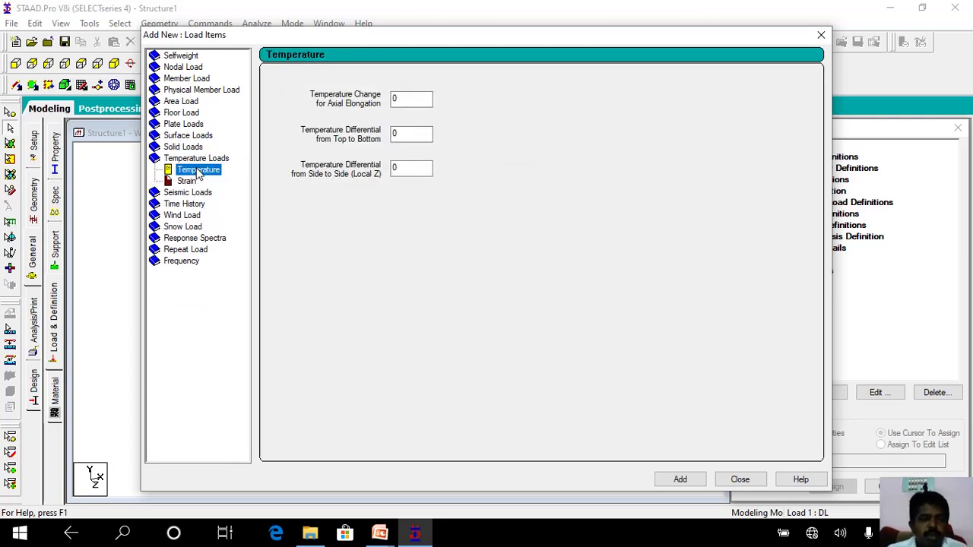
click(411, 98)
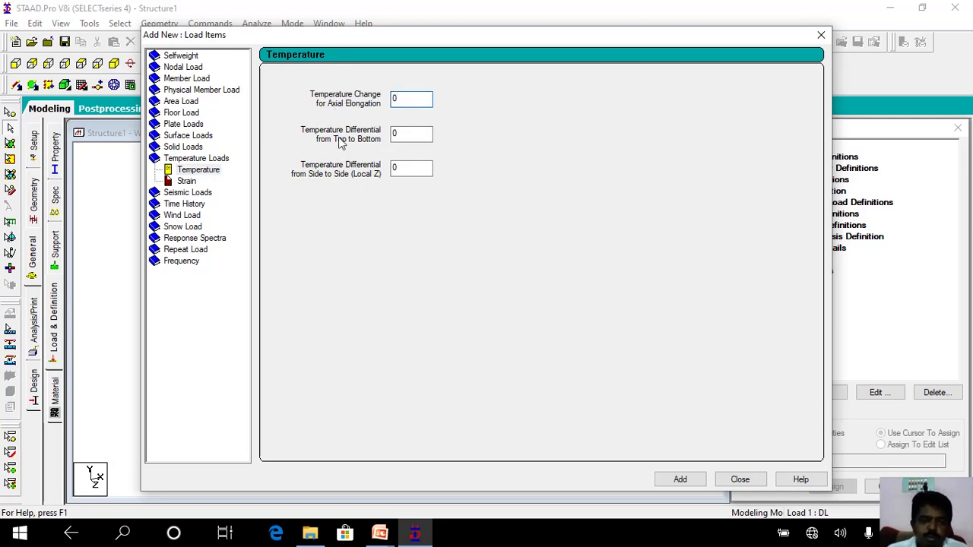
click(192, 194)
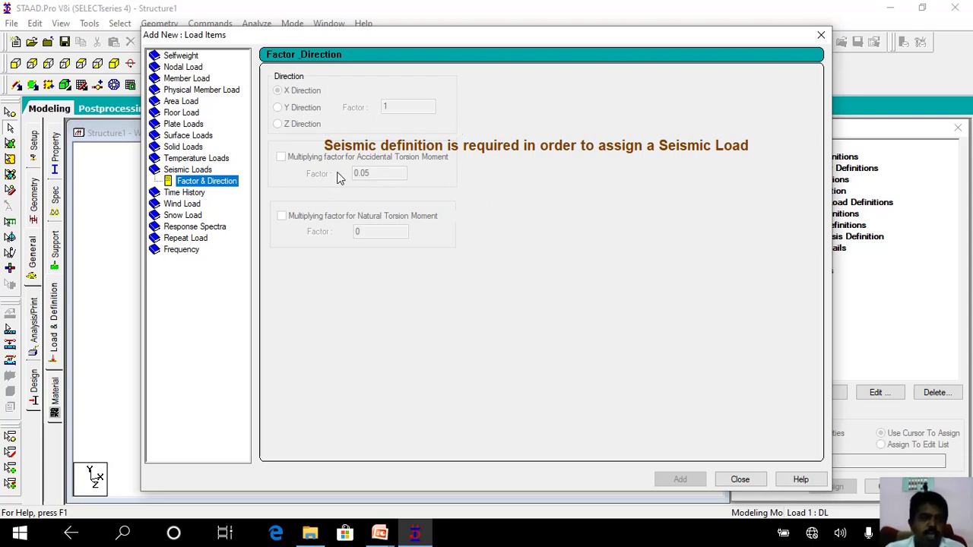
Look through the time history, wind, snow, response spectra, repeat load and frequency items.
click(169, 194)
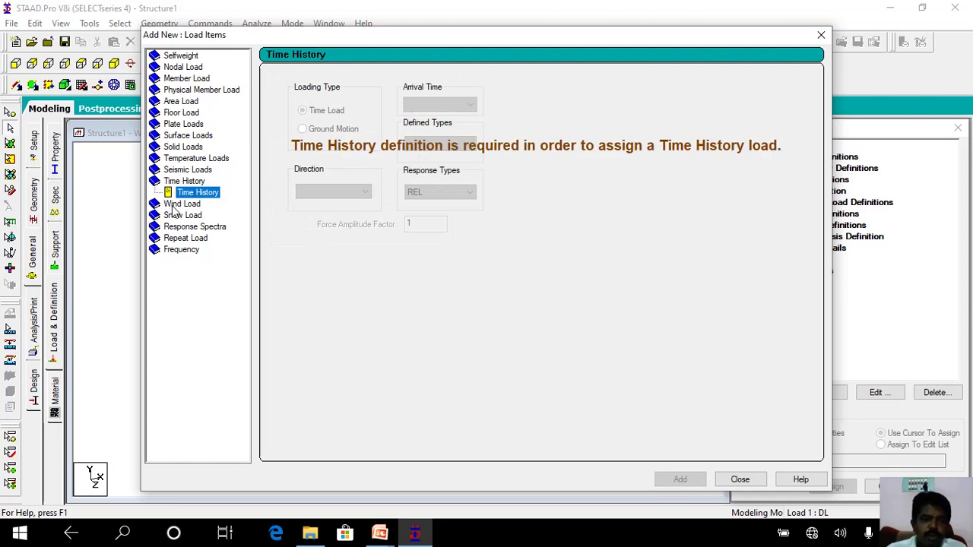
click(173, 204)
click(181, 215)
click(191, 228)
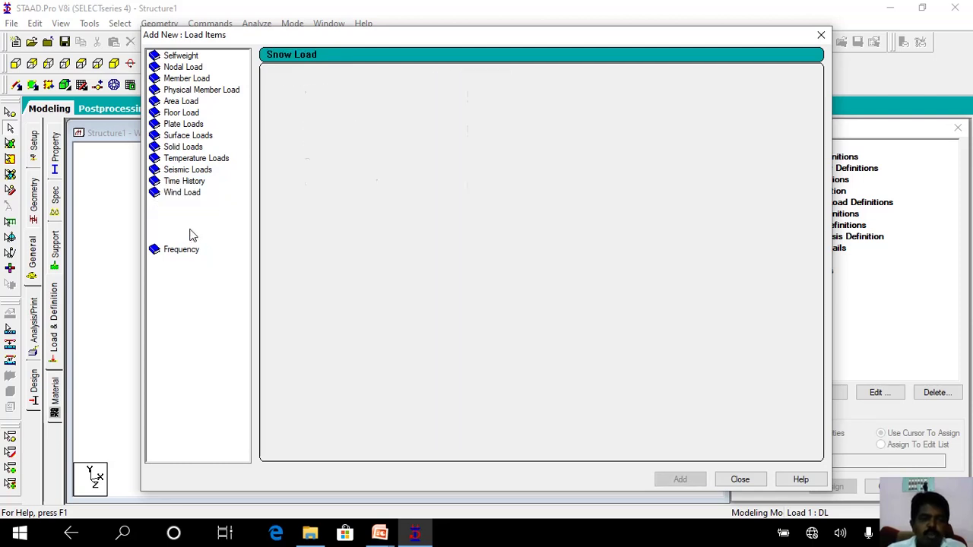
click(190, 240)
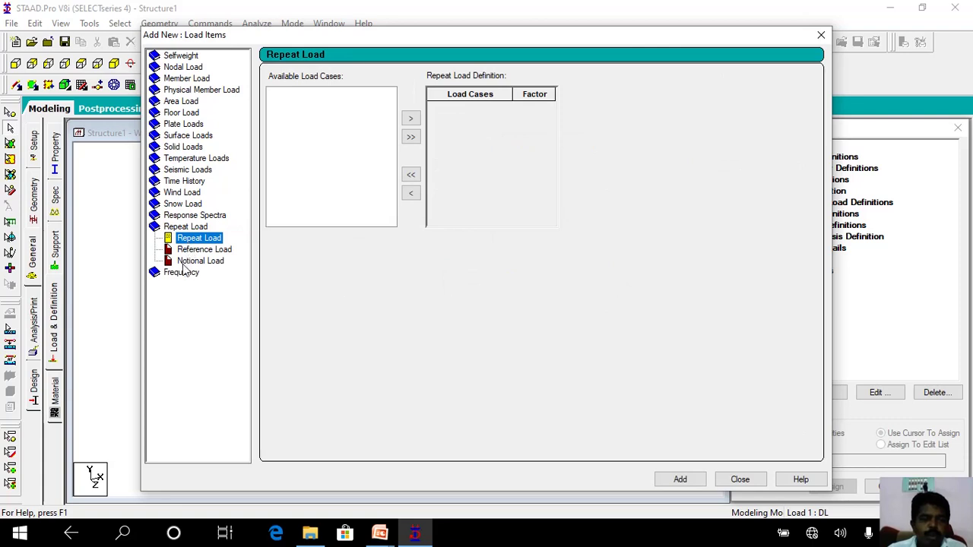
click(180, 273)
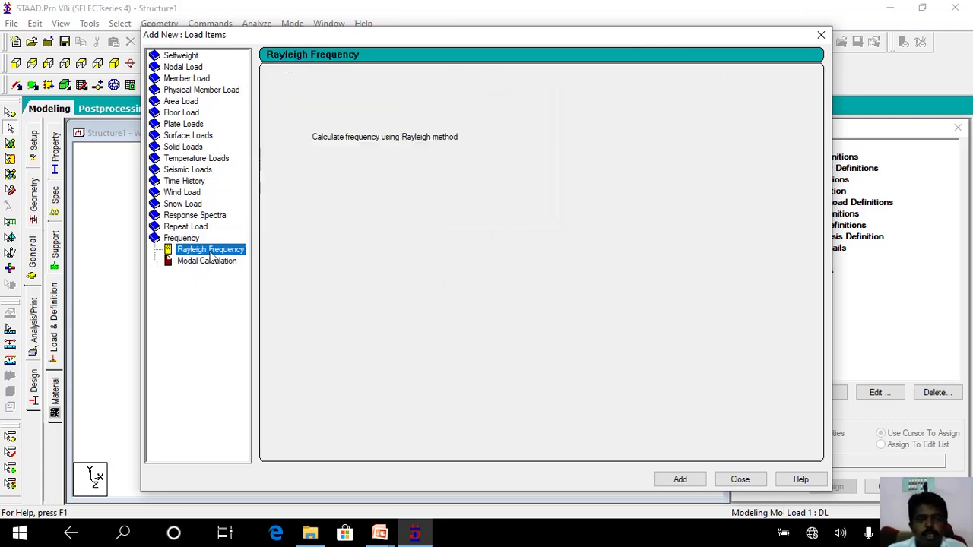
Review the definition requirements for snow, wind, time history and seismic loads, and close the load items without adding any.
click(186, 204)
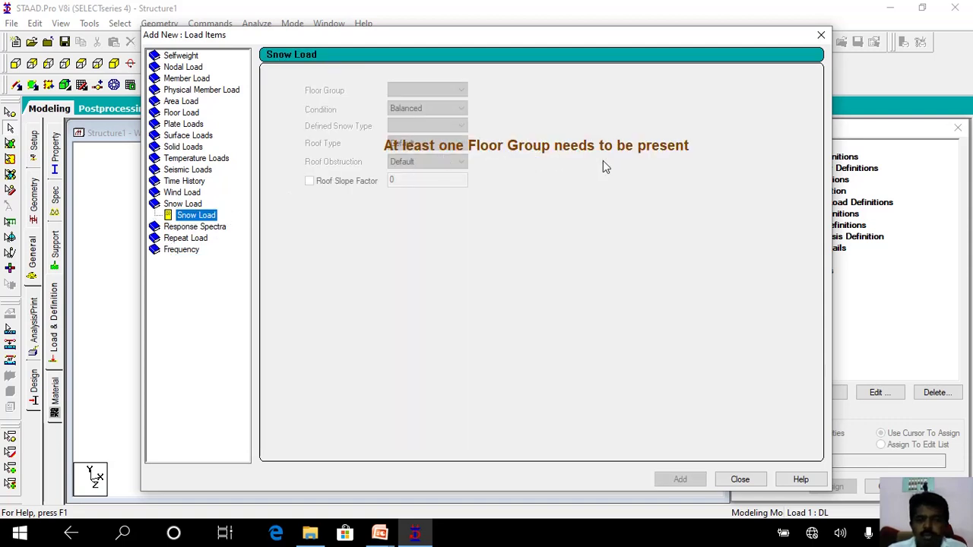
click(184, 193)
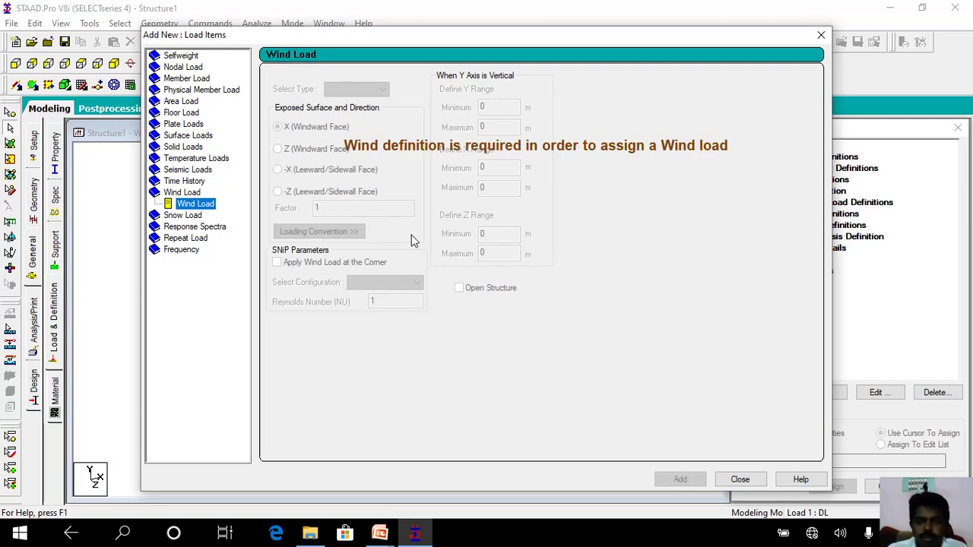
click(184, 183)
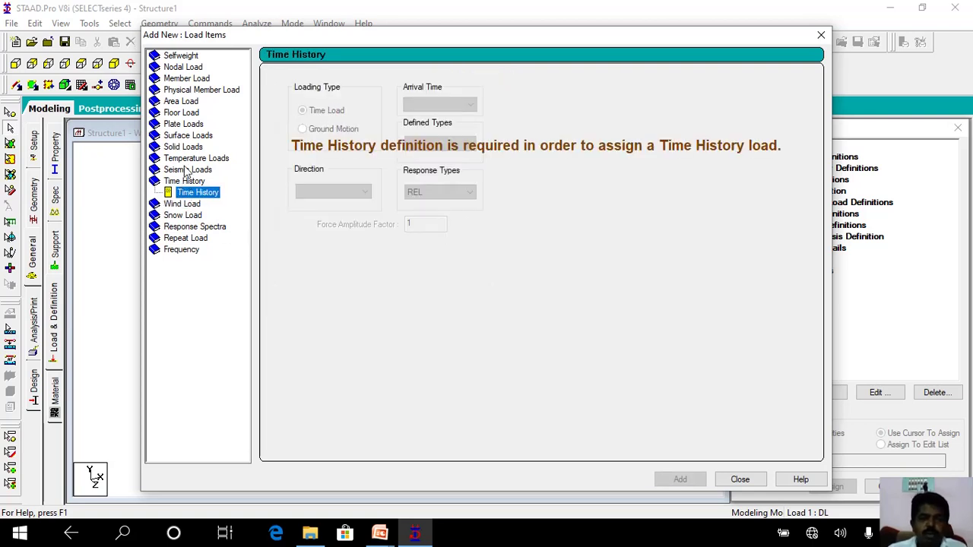
click(183, 171)
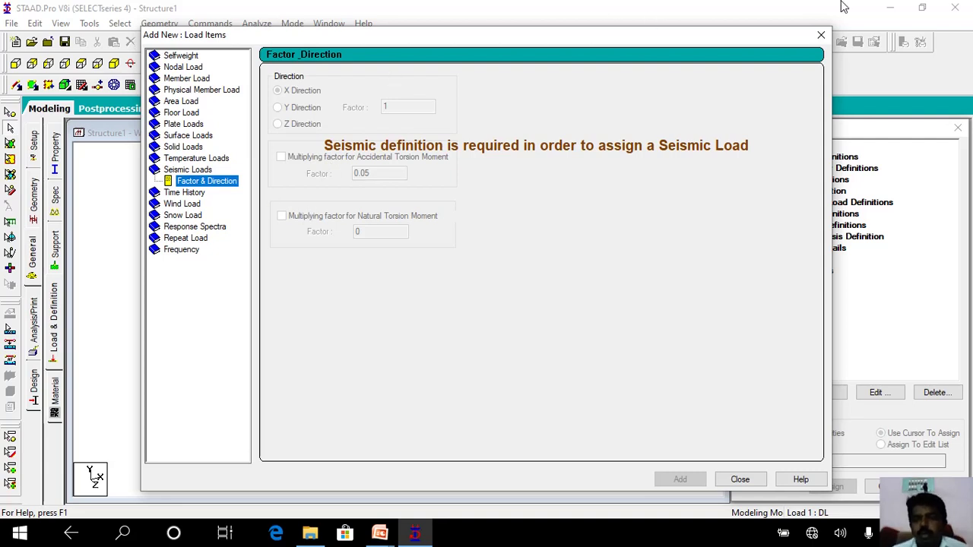
click(824, 36)
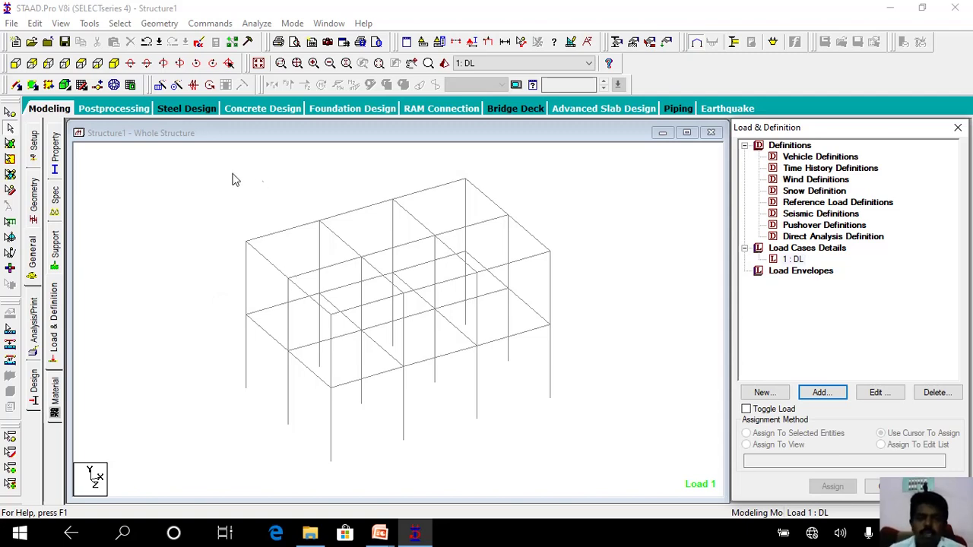
Window-select all members of the building frame and clear the selection.
click(170, 158)
drag(241, 274, 617, 485)
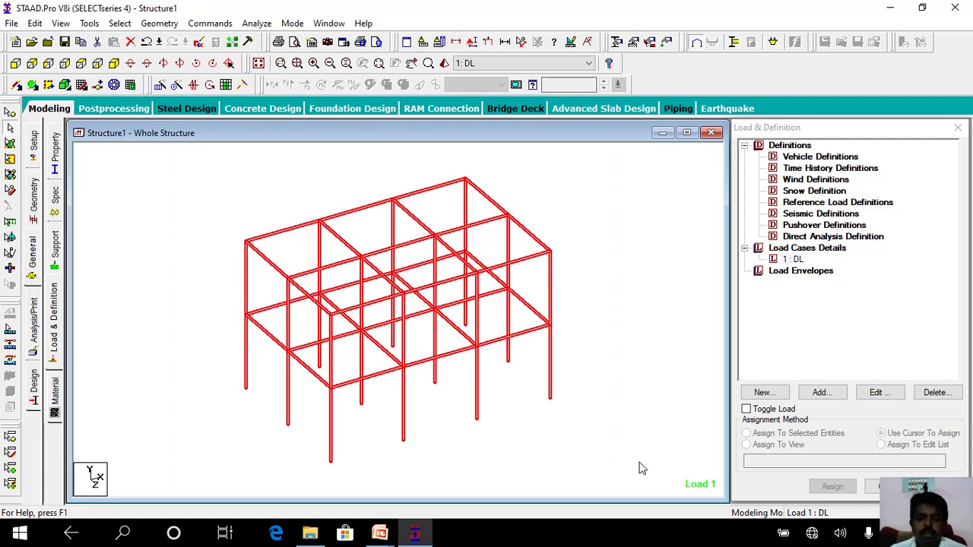
click(640, 467)
drag(167, 162, 643, 488)
click(639, 392)
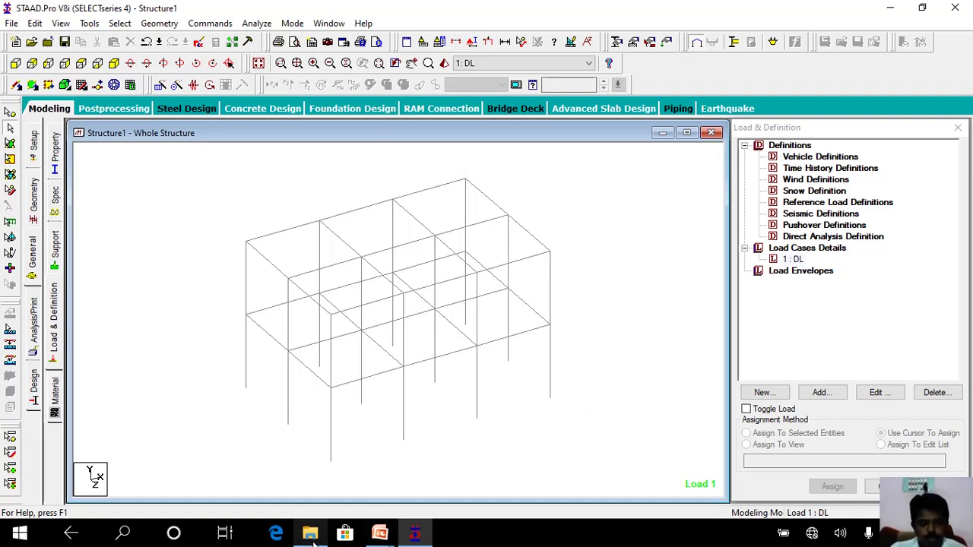
Minimize STAAD.Pro to return to the Load & Definitions slide and bring up the Windows Start screen.
click(886, 8)
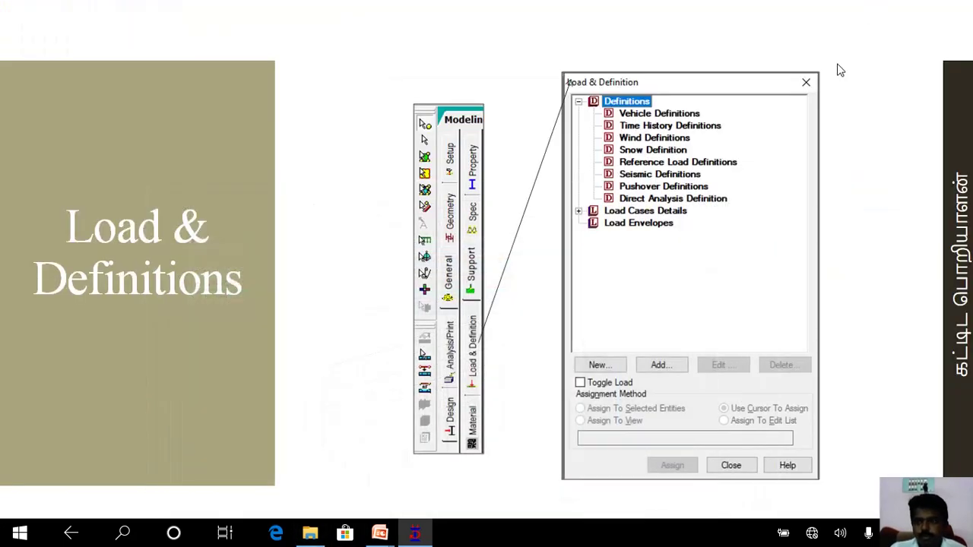
key(super)
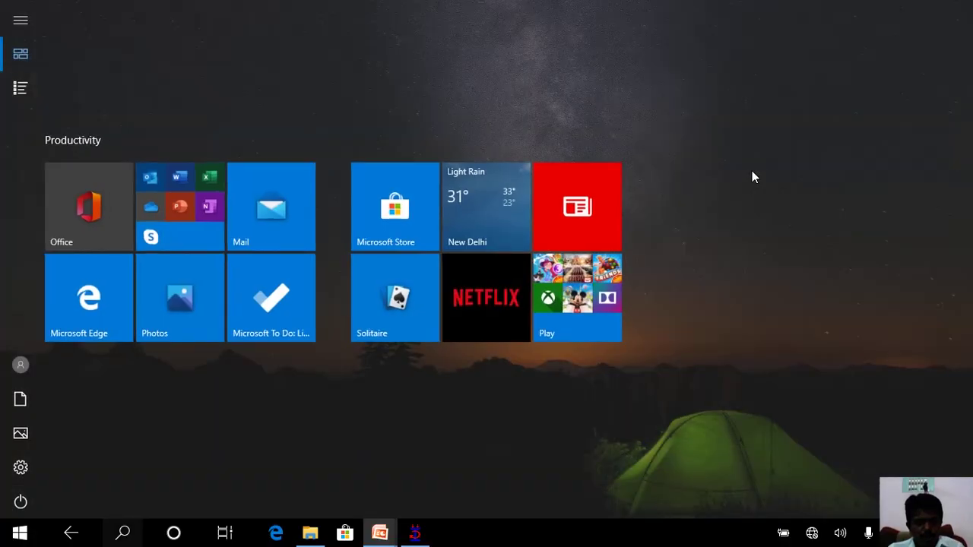